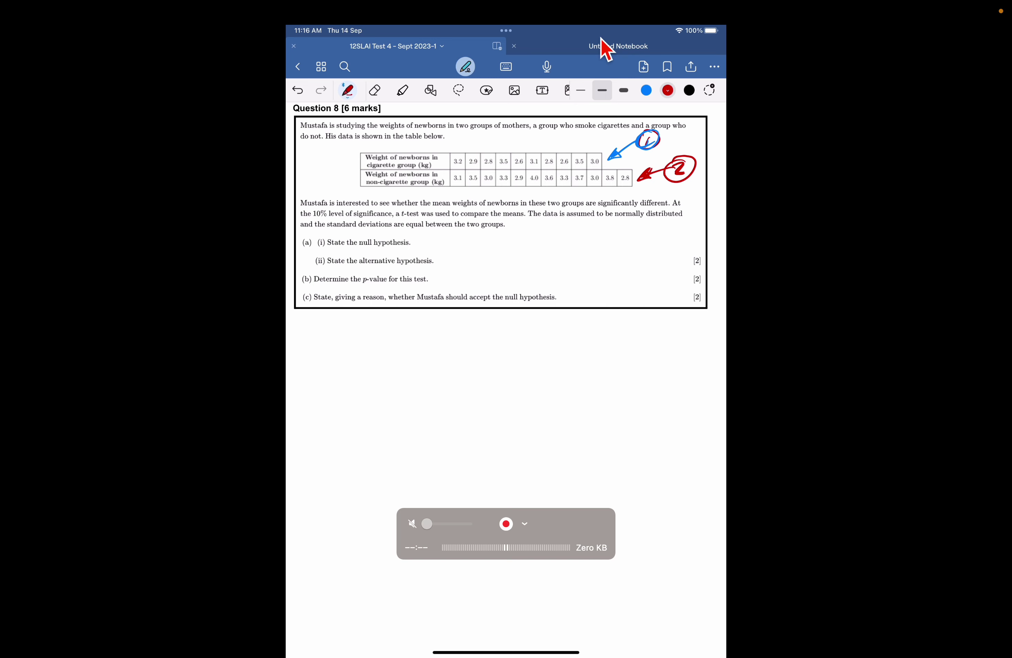
Step: In red pen, box 'are significantly different', circle '10% level', and write '(a)' below
{"action": "mouse_move", "coordinate": [593, 198]}
{"action": "left_mouse_down"}
{"action": "mouse_move", "coordinate": [674, 194]}
{"action": "mouse_move", "coordinate": [670, 216]}
{"action": "mouse_move", "coordinate": [625, 219]}
{"action": "mouse_move", "coordinate": [588, 214]}
{"action": "mouse_move", "coordinate": [585, 195]}
{"action": "mouse_move", "coordinate": [674, 196]}
{"action": "mouse_move", "coordinate": [642, 216]}
{"action": "mouse_move", "coordinate": [587, 216]}
{"action": "mouse_move", "coordinate": [672, 199]}
{"action": "left_mouse_up"}
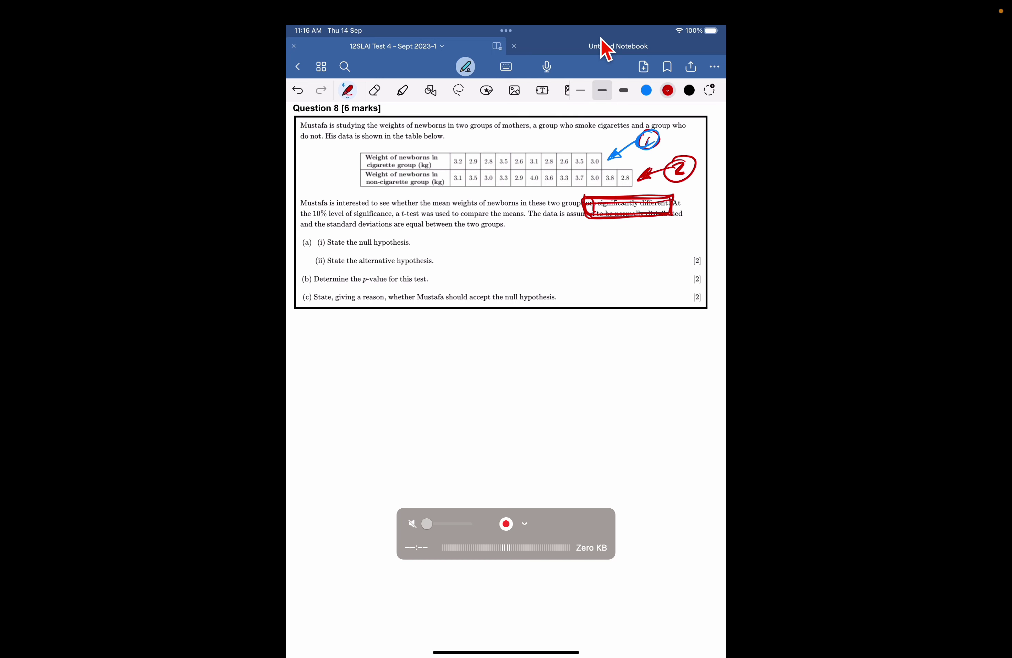
{"action": "mouse_move", "coordinate": [338, 208]}
{"action": "left_mouse_down"}
{"action": "mouse_move", "coordinate": [303, 225]}
{"action": "mouse_move", "coordinate": [348, 220]}
{"action": "mouse_move", "coordinate": [341, 199]}
{"action": "left_mouse_up"}
{"action": "mouse_move", "coordinate": [325, 343]}
{"action": "left_mouse_down"}
{"action": "mouse_move", "coordinate": [315, 350]}
{"action": "mouse_move", "coordinate": [326, 354]}
{"action": "left_mouse_up"}
{"action": "mouse_move", "coordinate": [320, 338]}
{"action": "left_mouse_down"}
{"action": "mouse_move", "coordinate": [315, 358]}
{"action": "mouse_move", "coordinate": [335, 343]}
{"action": "mouse_move", "coordinate": [332, 363]}
{"action": "mouse_move", "coordinate": [375, 348]}
{"action": "mouse_move", "coordinate": [377, 335]}
{"action": "mouse_move", "coordinate": [367, 358]}
{"action": "left_mouse_up"}
Step: Write '(i) Ho: μ1 = μ2' with arrows drawn under μ1 and μ2
{"action": "mouse_move", "coordinate": [382, 331]}
{"action": "left_mouse_down"}
{"action": "mouse_move", "coordinate": [389, 363]}
{"action": "mouse_move", "coordinate": [415, 353]}
{"action": "left_mouse_up"}
{"action": "left_click_drag", "start_coordinate": [416, 343], "coordinate": [424, 354]}
{"action": "left_click_drag", "start_coordinate": [432, 343], "coordinate": [430, 342]}
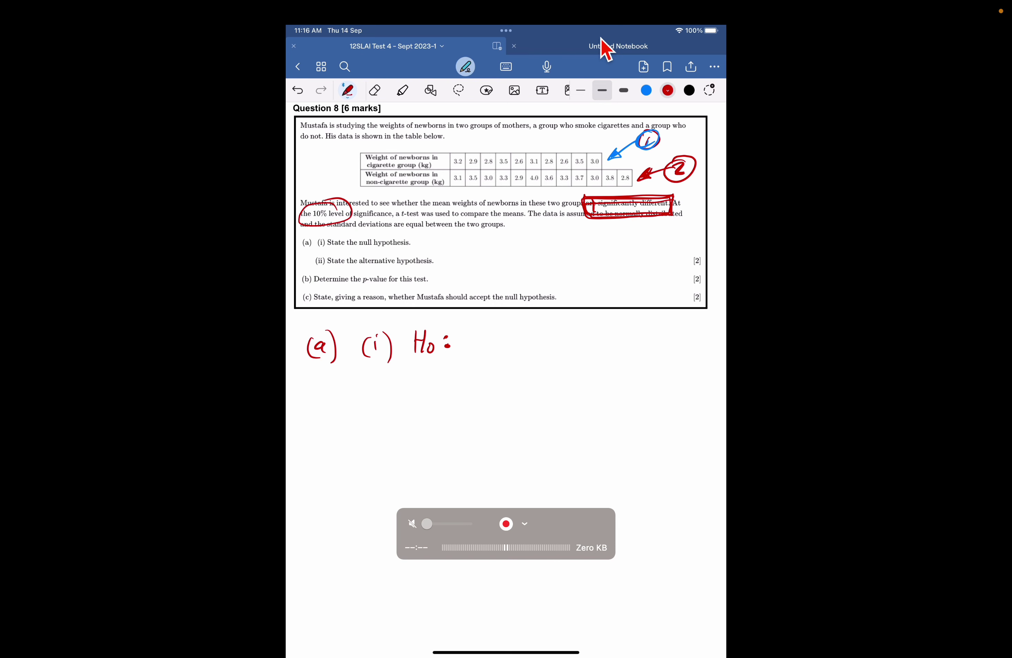
{"action": "left_click_drag", "start_coordinate": [482, 334], "coordinate": [492, 350]}
{"action": "mouse_move", "coordinate": [498, 341]}
{"action": "left_mouse_down"}
{"action": "mouse_move", "coordinate": [526, 338]}
{"action": "mouse_move", "coordinate": [542, 352]}
{"action": "mouse_move", "coordinate": [550, 329]}
{"action": "mouse_move", "coordinate": [559, 350]}
{"action": "left_mouse_up"}
{"action": "left_click_drag", "start_coordinate": [564, 340], "coordinate": [572, 350]}
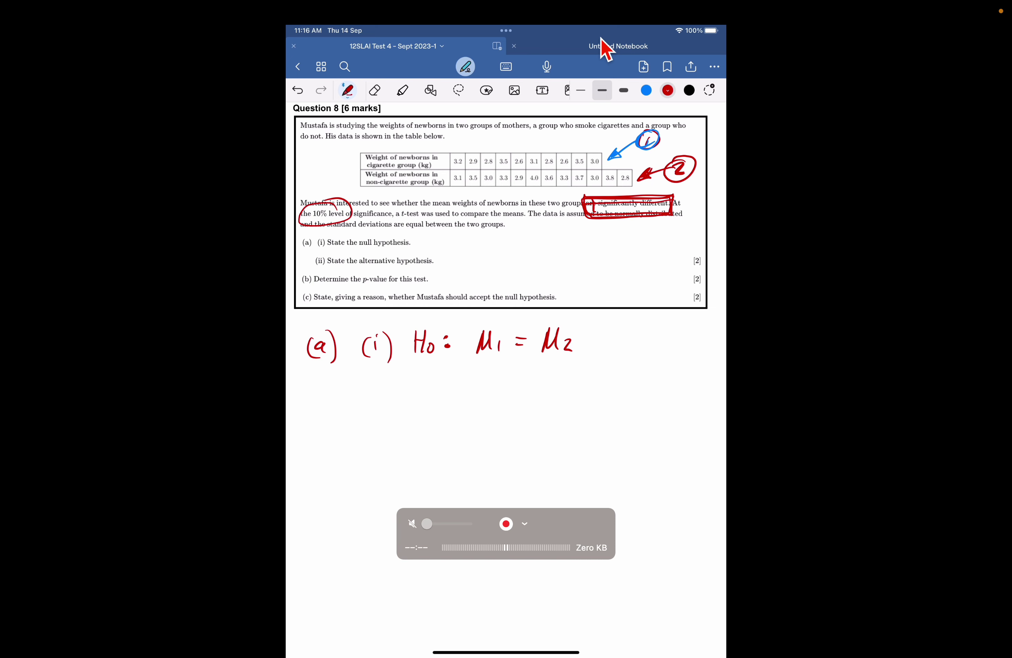
{"action": "mouse_move", "coordinate": [495, 360]}
{"action": "left_mouse_down"}
{"action": "mouse_move", "coordinate": [495, 381]}
{"action": "mouse_move", "coordinate": [500, 372]}
{"action": "left_mouse_up"}
{"action": "left_click_drag", "start_coordinate": [559, 358], "coordinate": [556, 384]}
{"action": "mouse_move", "coordinate": [548, 373]}
{"action": "left_mouse_down"}
{"action": "mouse_move", "coordinate": [556, 384]}
{"action": "mouse_move", "coordinate": [564, 371]}
{"action": "left_mouse_up"}
Step: Erase the μ1 = μ2 notation and write 'mean weight of babies in the two groups'
{"action": "left_click", "coordinate": [375, 90]}
{"action": "mouse_move", "coordinate": [496, 378]}
{"action": "left_mouse_down"}
{"action": "mouse_move", "coordinate": [502, 339]}
{"action": "mouse_move", "coordinate": [491, 330]}
{"action": "mouse_move", "coordinate": [522, 353]}
{"action": "mouse_move", "coordinate": [574, 344]}
{"action": "mouse_move", "coordinate": [557, 379]}
{"action": "left_mouse_up"}
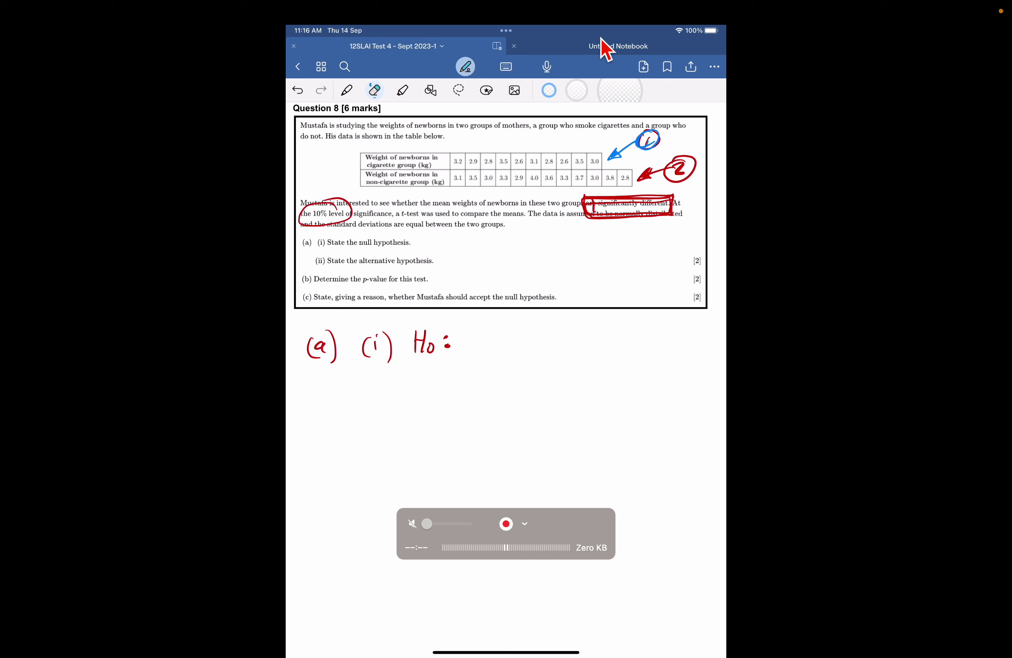
{"action": "left_click", "coordinate": [347, 90]}
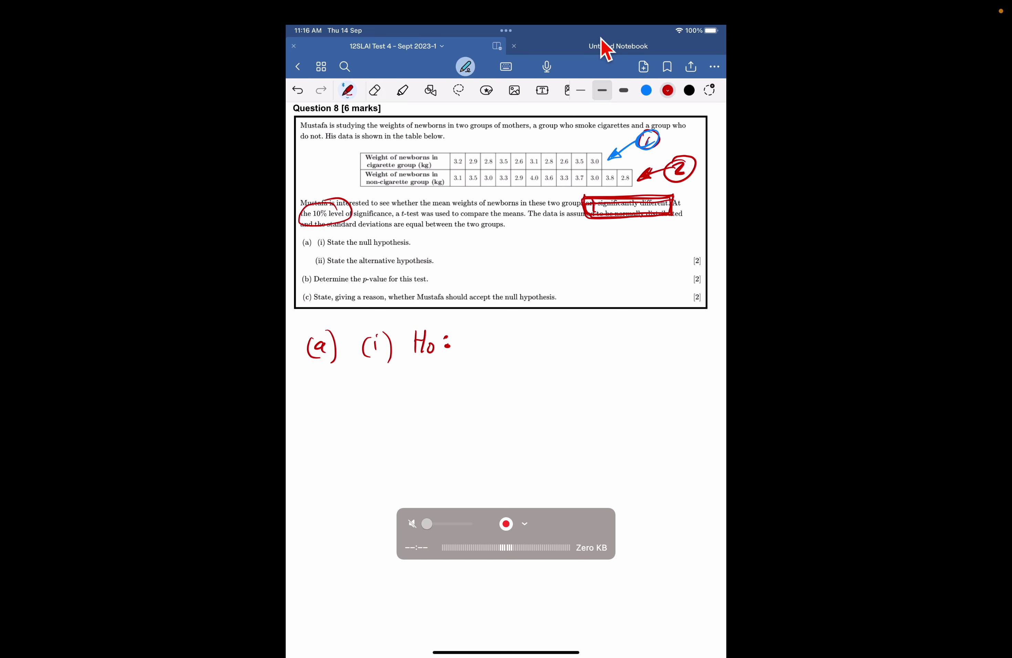
{"action": "mouse_move", "coordinate": [465, 349]}
{"action": "left_mouse_down"}
{"action": "mouse_move", "coordinate": [564, 334]}
{"action": "mouse_move", "coordinate": [571, 342]}
{"action": "mouse_move", "coordinate": [563, 352]}
{"action": "mouse_move", "coordinate": [583, 328]}
{"action": "mouse_move", "coordinate": [586, 342]}
{"action": "mouse_move", "coordinate": [599, 329]}
{"action": "mouse_move", "coordinate": [618, 338]}
{"action": "mouse_move", "coordinate": [634, 325]}
{"action": "mouse_move", "coordinate": [627, 351]}
{"action": "mouse_move", "coordinate": [680, 323]}
{"action": "mouse_move", "coordinate": [697, 347]}
{"action": "left_mouse_up"}
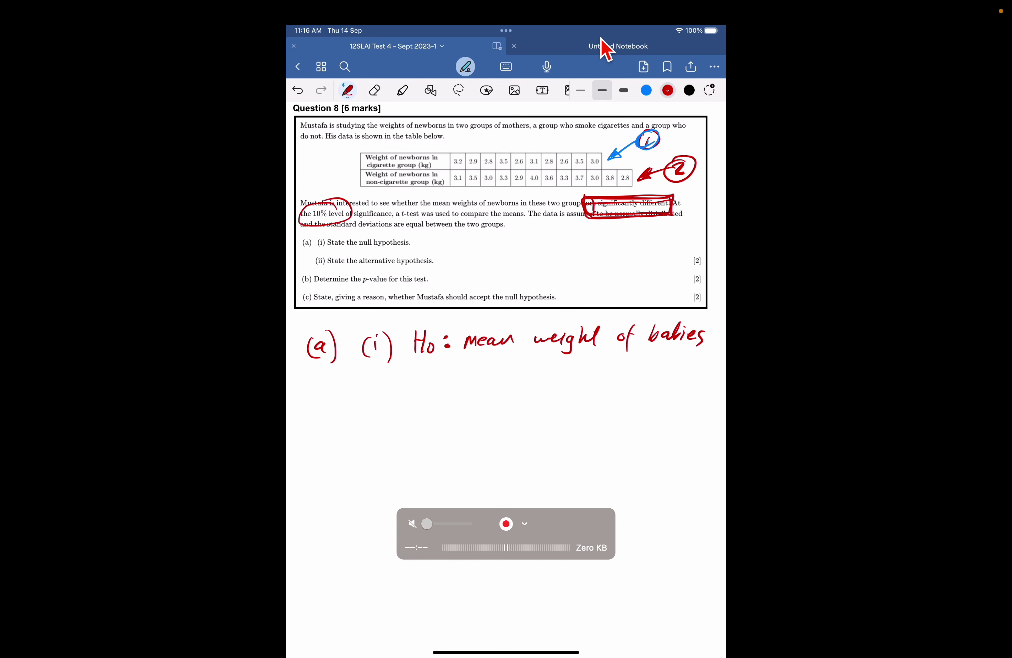
{"action": "left_click_drag", "start_coordinate": [467, 378], "coordinate": [498, 378]}
{"action": "mouse_move", "coordinate": [495, 368]}
{"action": "left_mouse_down"}
{"action": "mouse_move", "coordinate": [511, 358]}
{"action": "mouse_move", "coordinate": [522, 375]}
{"action": "left_mouse_up"}
{"action": "mouse_move", "coordinate": [517, 371]}
{"action": "left_mouse_down"}
{"action": "mouse_move", "coordinate": [554, 375]}
{"action": "mouse_move", "coordinate": [566, 362]}
{"action": "left_mouse_up"}
{"action": "mouse_move", "coordinate": [562, 364]}
{"action": "left_mouse_down"}
{"action": "mouse_move", "coordinate": [609, 364]}
{"action": "mouse_move", "coordinate": [611, 383]}
{"action": "mouse_move", "coordinate": [600, 379]}
{"action": "mouse_move", "coordinate": [633, 361]}
{"action": "left_mouse_up"}
{"action": "left_click", "coordinate": [627, 363]}
{"action": "mouse_move", "coordinate": [637, 364]}
{"action": "left_mouse_down"}
{"action": "mouse_move", "coordinate": [653, 365]}
{"action": "mouse_move", "coordinate": [654, 375]}
{"action": "left_mouse_up"}
{"action": "left_click_drag", "start_coordinate": [655, 363], "coordinate": [671, 371]}
Step: Finish Ho with 'are the same' and begin '(ii) Ha' on the next line
{"action": "left_click_drag", "start_coordinate": [483, 405], "coordinate": [551, 406]}
{"action": "left_click_drag", "start_coordinate": [549, 397], "coordinate": [572, 403]}
{"action": "left_click_drag", "start_coordinate": [574, 395], "coordinate": [662, 395]}
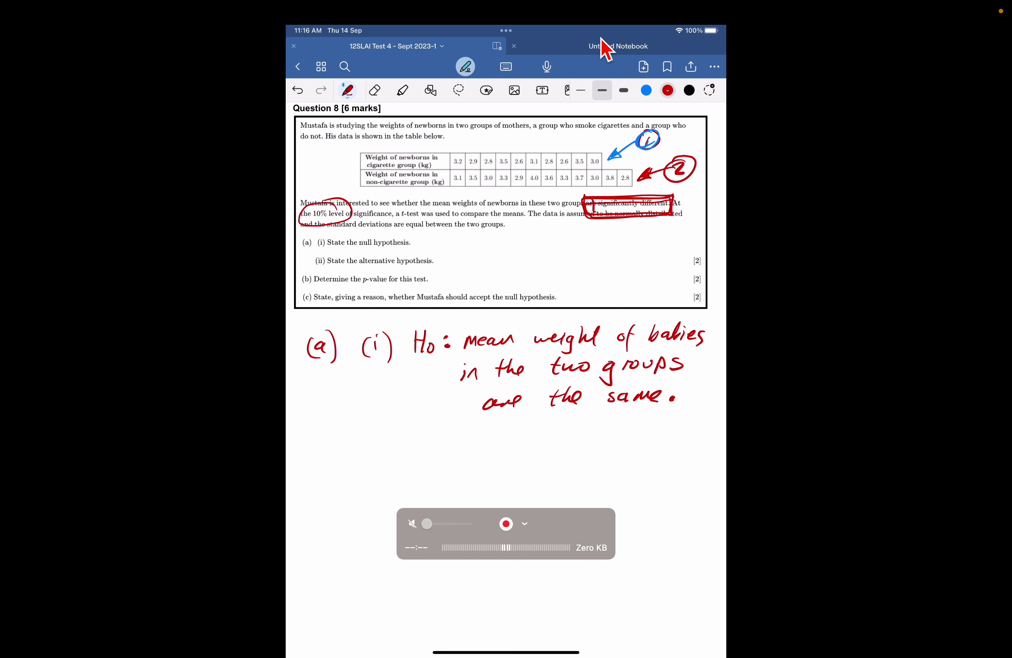
{"action": "left_click_drag", "start_coordinate": [367, 421], "coordinate": [367, 442]}
{"action": "mouse_move", "coordinate": [390, 414]}
{"action": "left_mouse_down"}
{"action": "mouse_move", "coordinate": [397, 446]}
{"action": "mouse_move", "coordinate": [423, 447]}
{"action": "mouse_move", "coordinate": [437, 433]}
{"action": "left_mouse_up"}
Step: Write 'Ha: mean weight of babies in the two groups are diff.'
{"action": "mouse_move", "coordinate": [435, 424]}
{"action": "left_mouse_down"}
{"action": "mouse_move", "coordinate": [435, 445]}
{"action": "mouse_move", "coordinate": [449, 435]}
{"action": "mouse_move", "coordinate": [450, 446]}
{"action": "mouse_move", "coordinate": [465, 432]}
{"action": "mouse_move", "coordinate": [464, 442]}
{"action": "mouse_move", "coordinate": [663, 442]}
{"action": "left_mouse_up"}
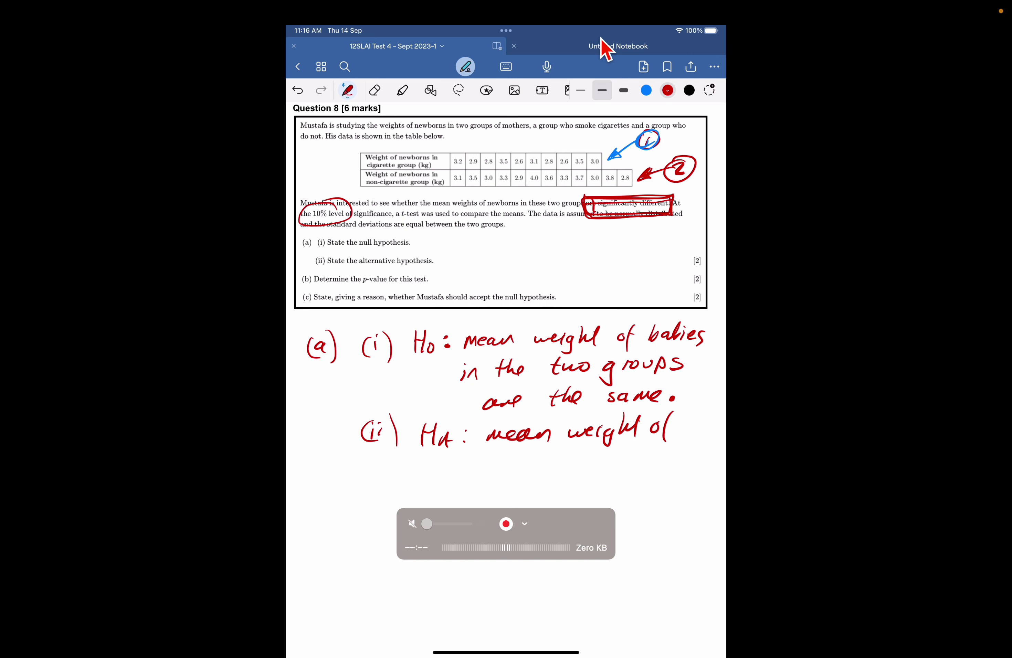
{"action": "left_click_drag", "start_coordinate": [489, 456], "coordinate": [508, 471]}
{"action": "mouse_move", "coordinate": [511, 451]}
{"action": "left_mouse_down"}
{"action": "mouse_move", "coordinate": [525, 469]}
{"action": "mouse_move", "coordinate": [584, 464]}
{"action": "left_mouse_up"}
{"action": "mouse_move", "coordinate": [586, 465]}
{"action": "left_mouse_down"}
{"action": "mouse_move", "coordinate": [590, 455]}
{"action": "mouse_move", "coordinate": [595, 464]}
{"action": "left_mouse_up"}
{"action": "mouse_move", "coordinate": [625, 448]}
{"action": "left_mouse_down"}
{"action": "mouse_move", "coordinate": [622, 468]}
{"action": "mouse_move", "coordinate": [640, 453]}
{"action": "left_mouse_up"}
{"action": "mouse_move", "coordinate": [632, 445]}
{"action": "left_mouse_down"}
{"action": "mouse_move", "coordinate": [643, 463]}
{"action": "mouse_move", "coordinate": [652, 453]}
{"action": "left_mouse_up"}
{"action": "mouse_move", "coordinate": [673, 444]}
{"action": "left_mouse_down"}
{"action": "mouse_move", "coordinate": [670, 466]}
{"action": "mouse_move", "coordinate": [682, 453]}
{"action": "left_mouse_up"}
{"action": "left_click_drag", "start_coordinate": [679, 454], "coordinate": [702, 457]}
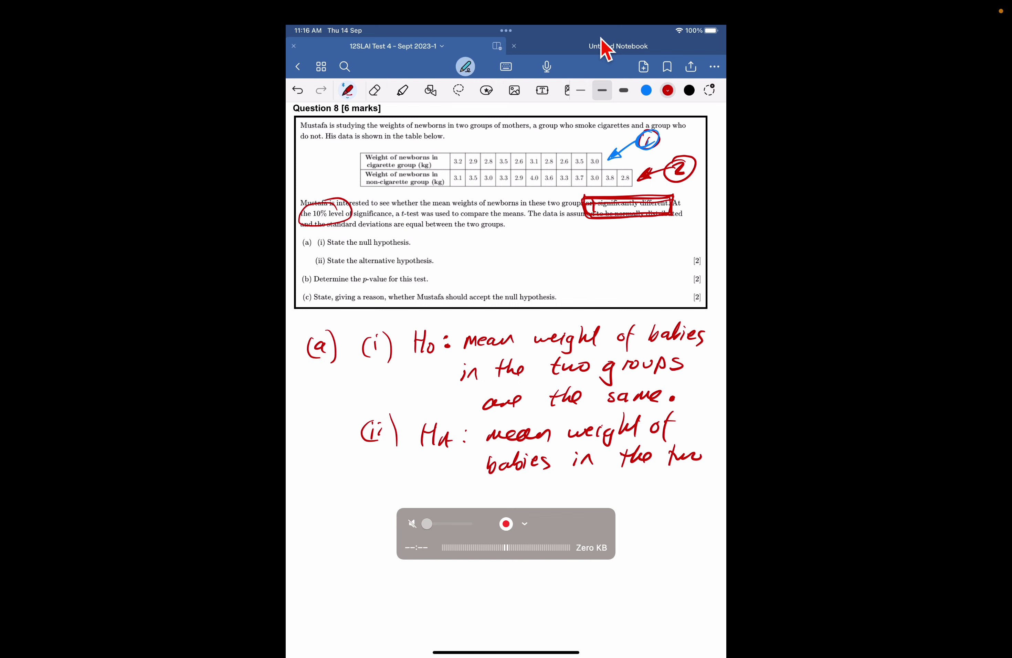
{"action": "left_click_drag", "start_coordinate": [523, 487], "coordinate": [522, 507]}
{"action": "mouse_move", "coordinate": [529, 492]}
{"action": "left_mouse_down"}
{"action": "mouse_move", "coordinate": [557, 485]}
{"action": "mouse_move", "coordinate": [565, 498]}
{"action": "left_mouse_up"}
{"action": "mouse_move", "coordinate": [563, 490]}
{"action": "left_mouse_down"}
{"action": "mouse_move", "coordinate": [669, 473]}
{"action": "mouse_move", "coordinate": [679, 495]}
{"action": "left_mouse_up"}
{"action": "mouse_move", "coordinate": [684, 481]}
{"action": "left_mouse_down"}
{"action": "mouse_move", "coordinate": [698, 478]}
{"action": "mouse_move", "coordinate": [687, 498]}
{"action": "mouse_move", "coordinate": [715, 486]}
{"action": "left_mouse_up"}
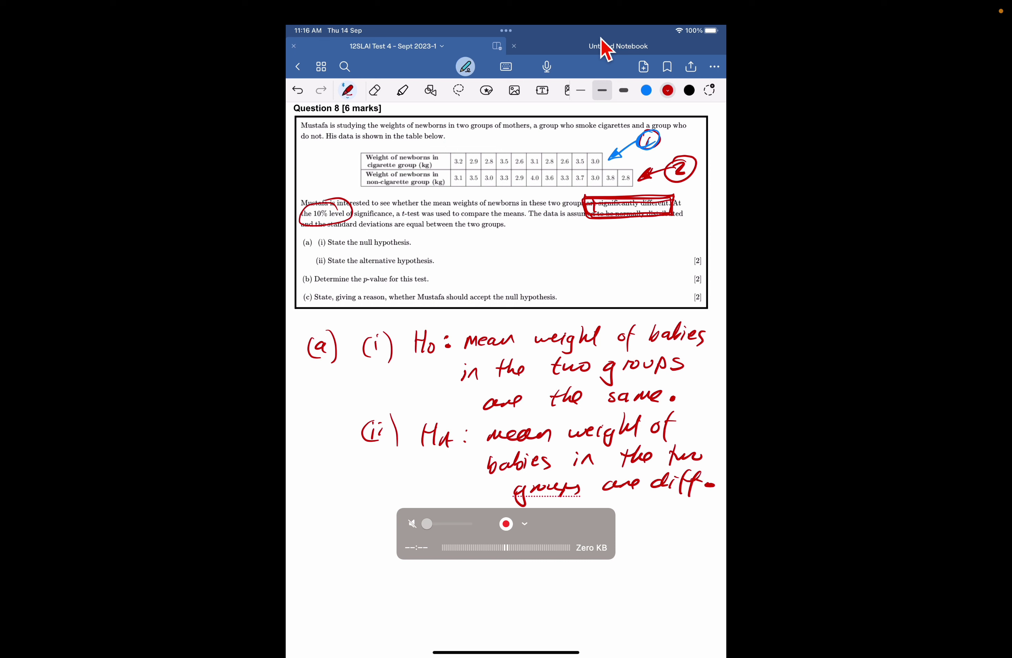
Step: Scroll the page slightly and write the '(b)' label below the hypotheses
{"action": "scroll", "coordinate": [506, 376], "scroll_direction": "down", "scroll_amount": 2}
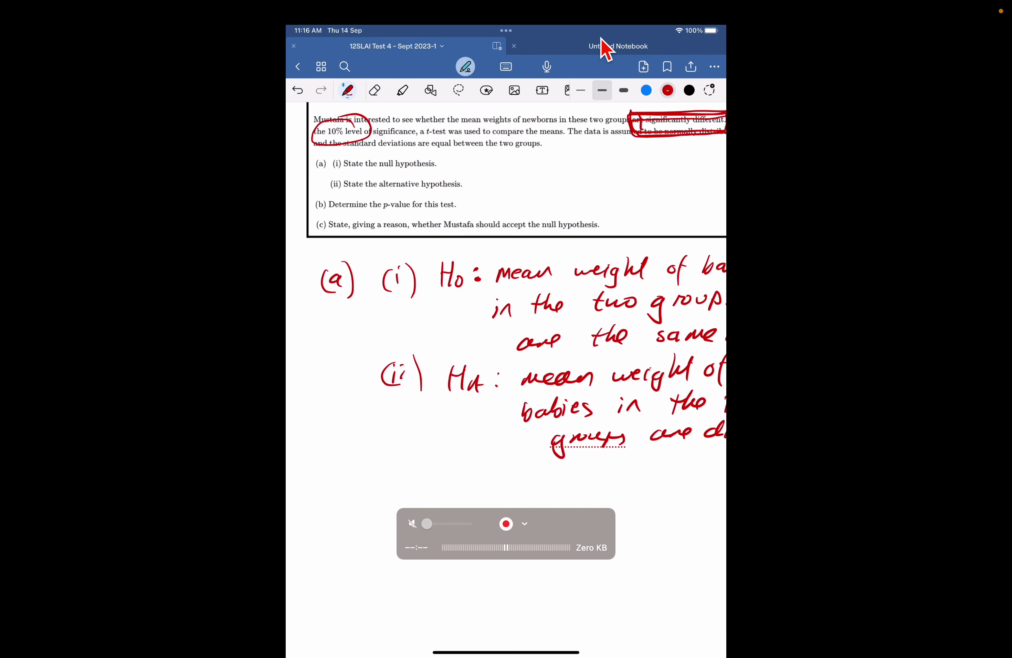
{"action": "scroll", "coordinate": [506, 376], "scroll_direction": "down", "scroll_amount": 1}
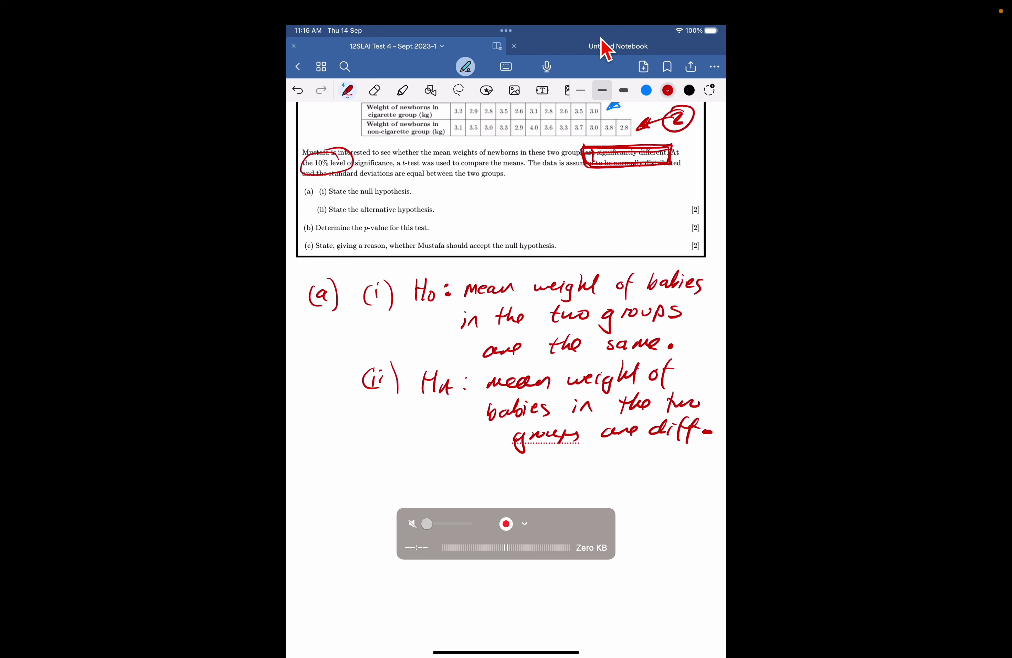
{"action": "left_click_drag", "start_coordinate": [322, 479], "coordinate": [318, 505]}
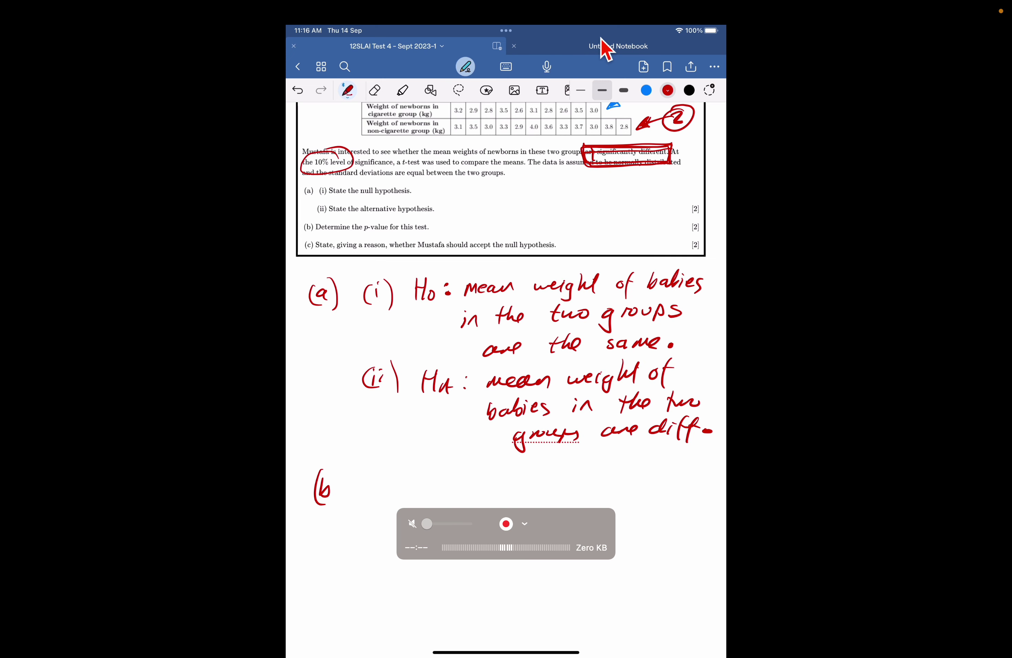
{"action": "mouse_move", "coordinate": [334, 460]}
{"action": "left_mouse_down"}
{"action": "mouse_move", "coordinate": [347, 476]}
{"action": "mouse_move", "coordinate": [335, 507]}
{"action": "left_mouse_up"}
Step: Bring the TI-Nspire spreadsheet forward and move onto the c list's data cells
{"action": "left_click", "coordinate": [630, 14]}
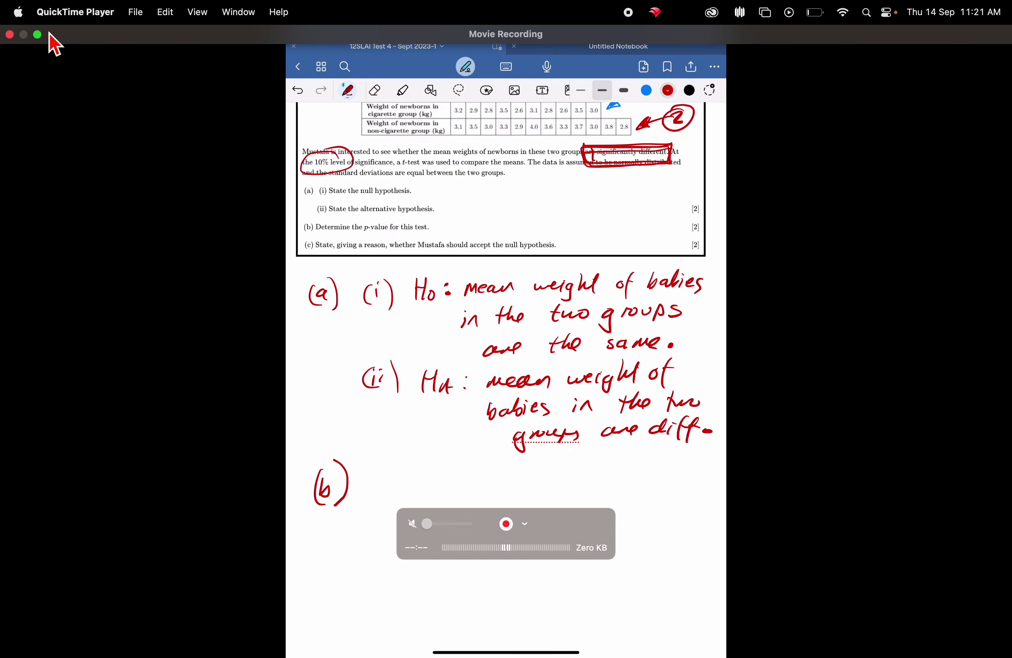
{"action": "left_click", "coordinate": [38, 34]}
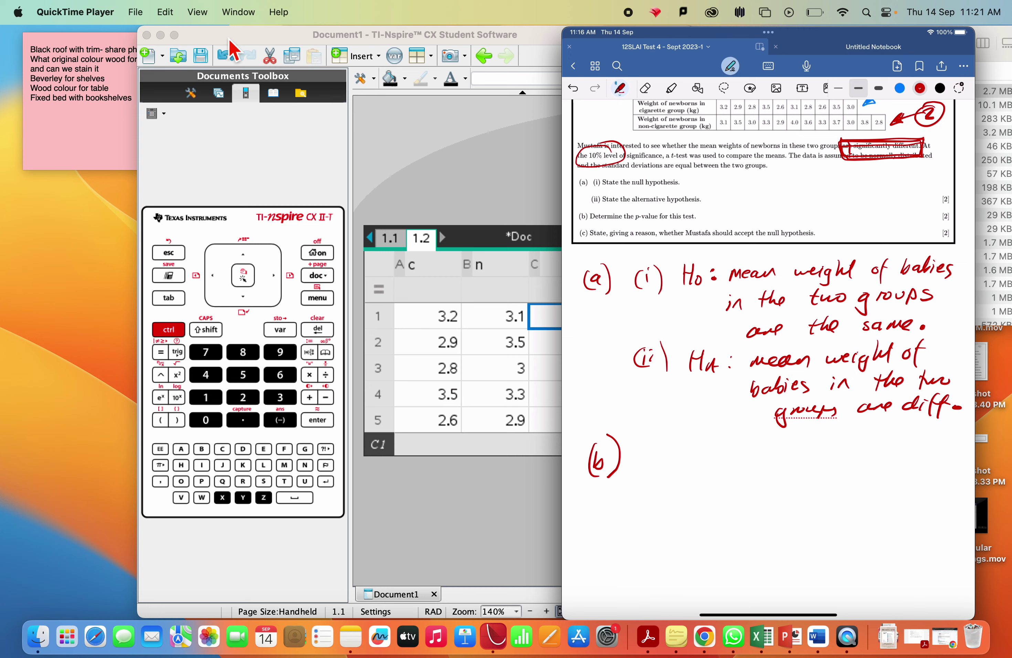
{"action": "left_click_drag", "start_coordinate": [229, 39], "coordinate": [195, 38]}
{"action": "left_click", "coordinate": [394, 270]}
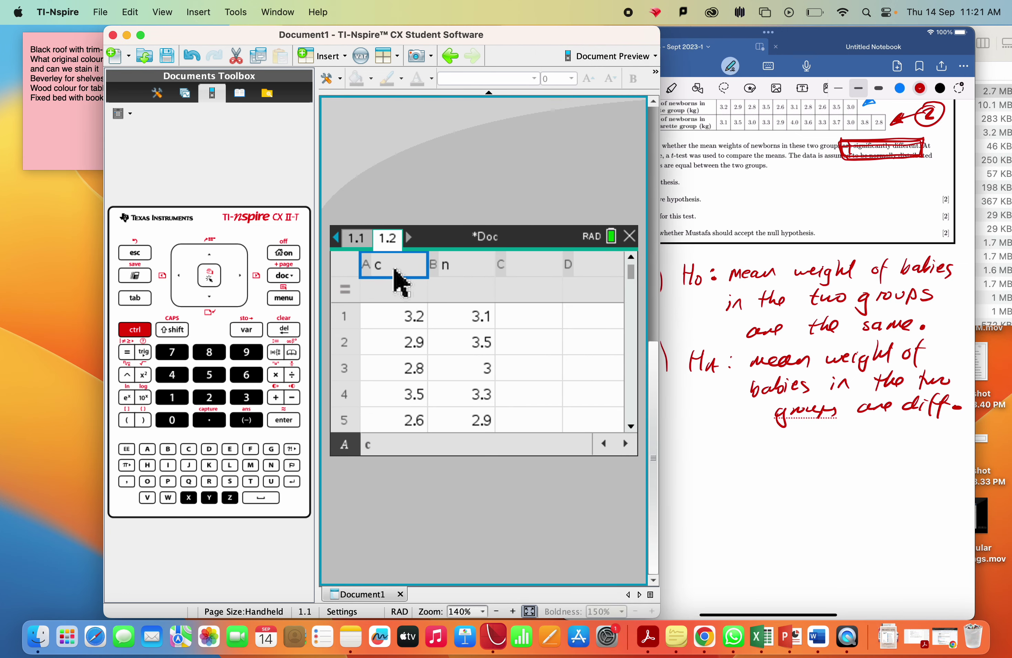
{"action": "key", "text": "Right"}
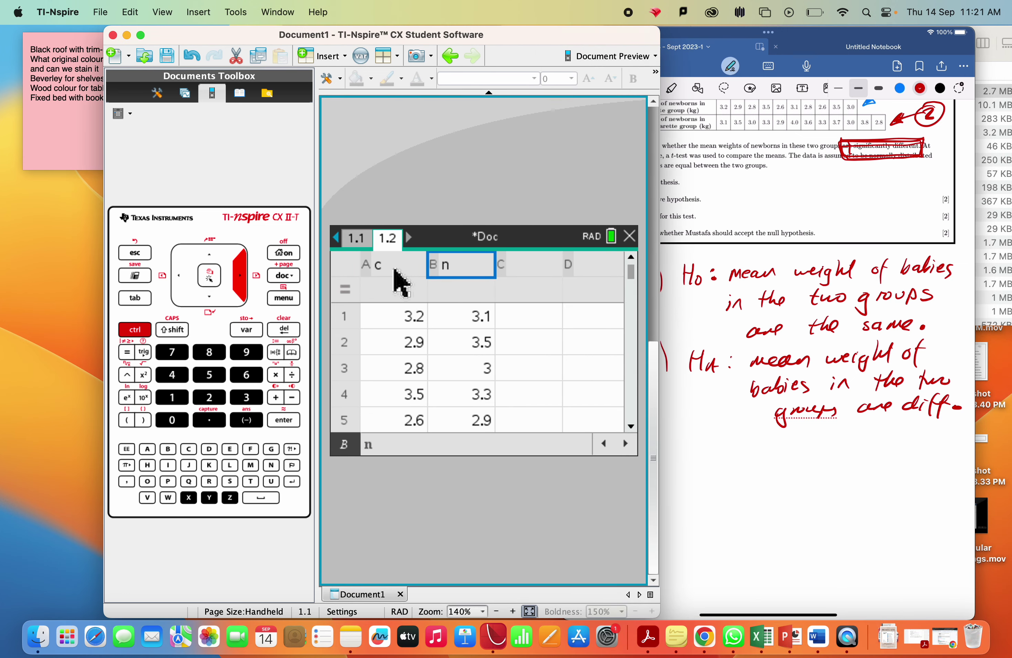
{"action": "key", "text": "Left"}
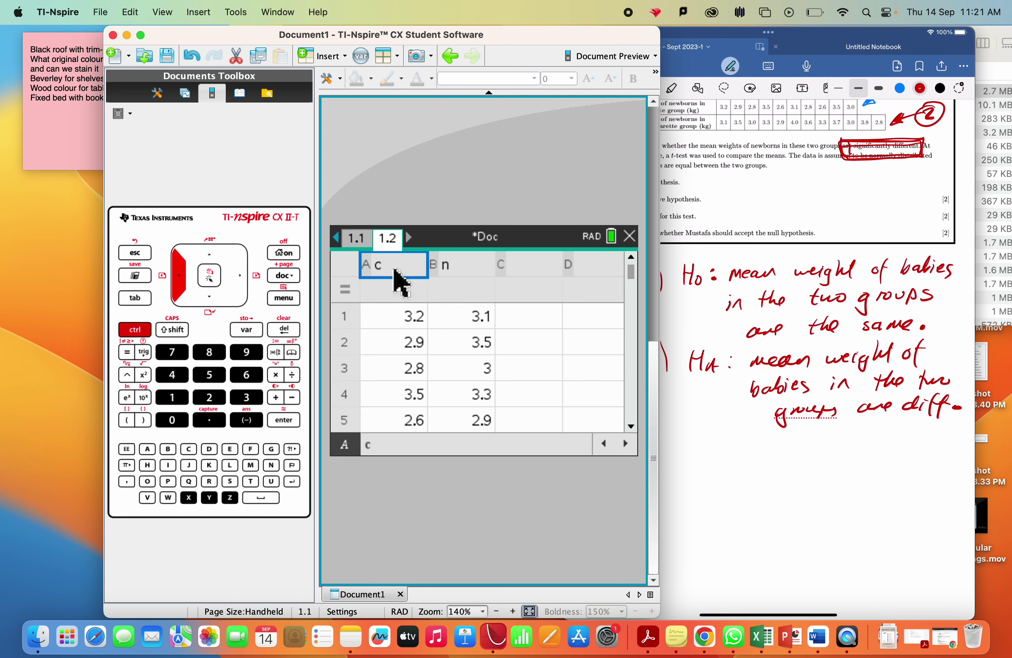
{"action": "key", "text": "Down"}
{"action": "key", "text": "Right"}
{"action": "key", "text": "Right"}
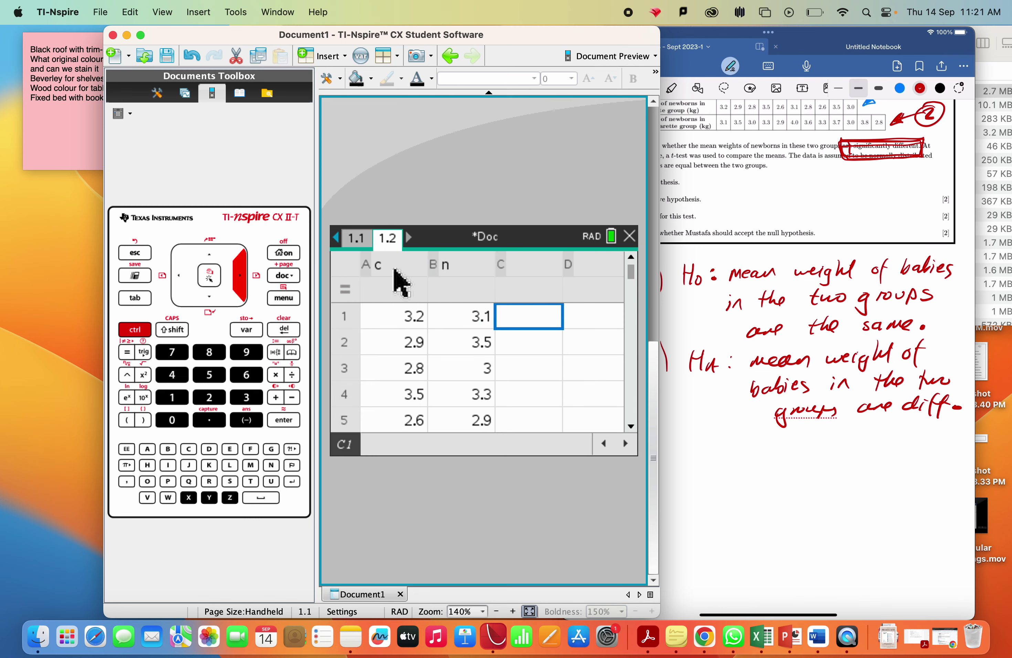
Step: Enlarge TI-Nspire to full screen and choose Stat Tests > 2-Sample t Test from the menu
{"action": "left_click", "coordinate": [283, 298]}
{"action": "left_click", "coordinate": [141, 35]}
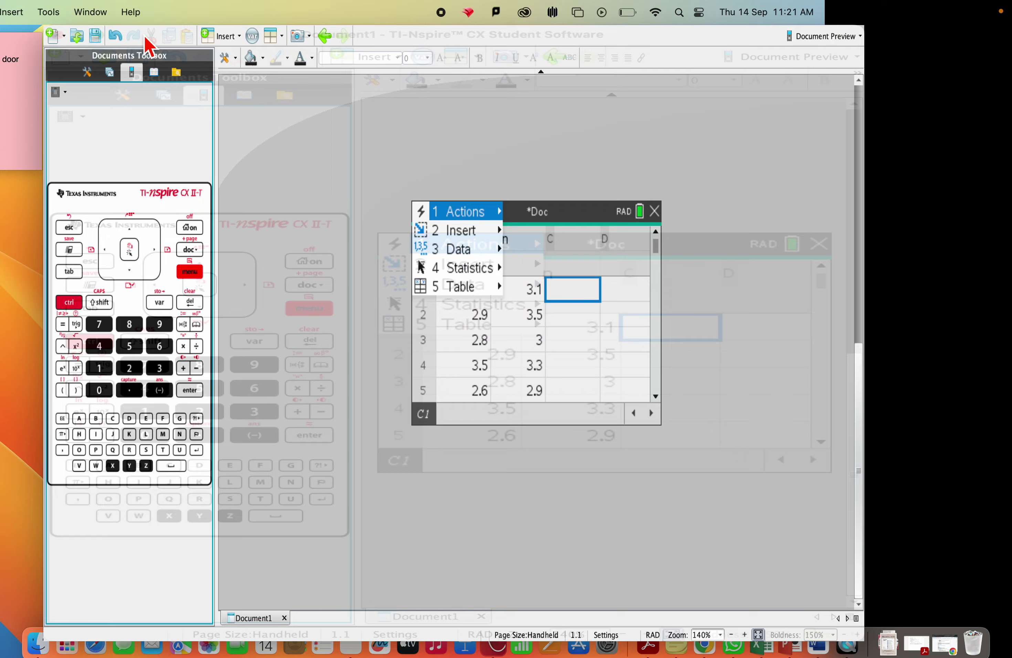
{"action": "mouse_move", "coordinate": [458, 262]}
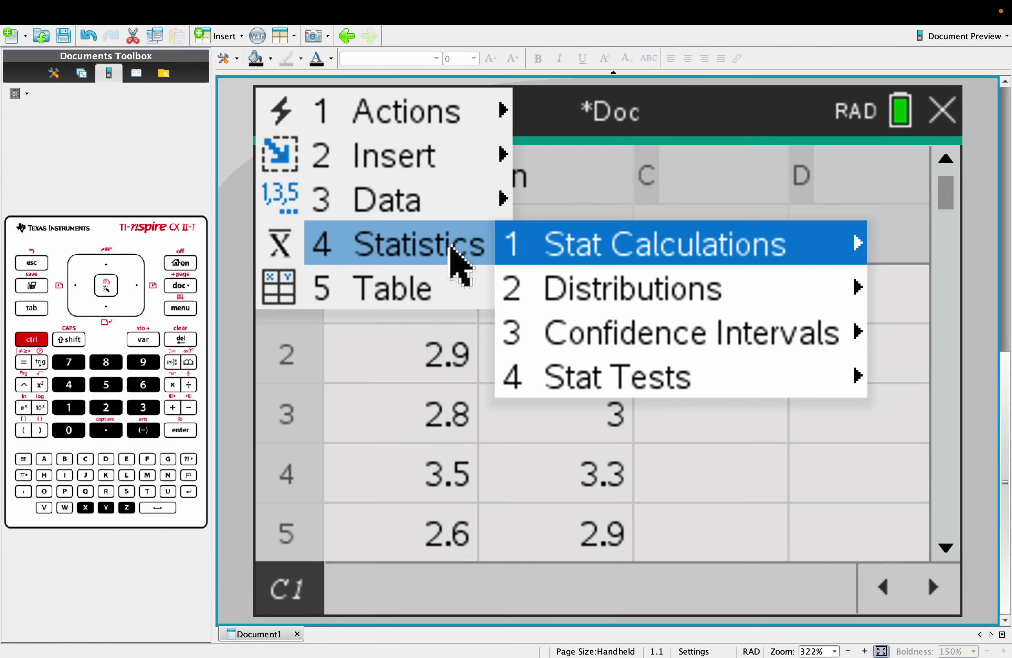
{"action": "mouse_move", "coordinate": [693, 397]}
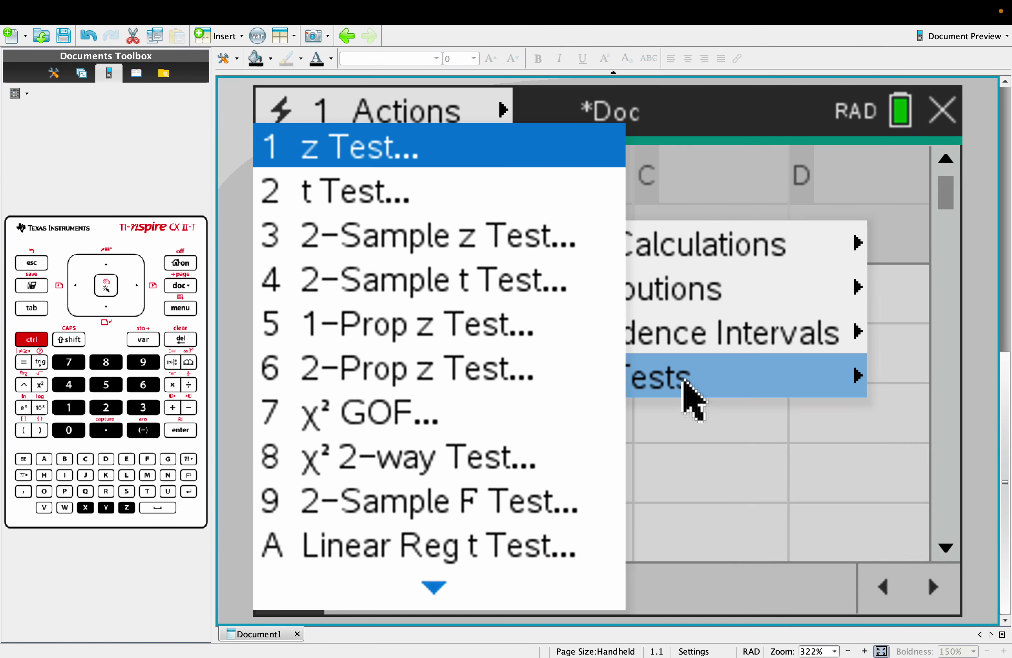
{"action": "left_click", "coordinate": [362, 283]}
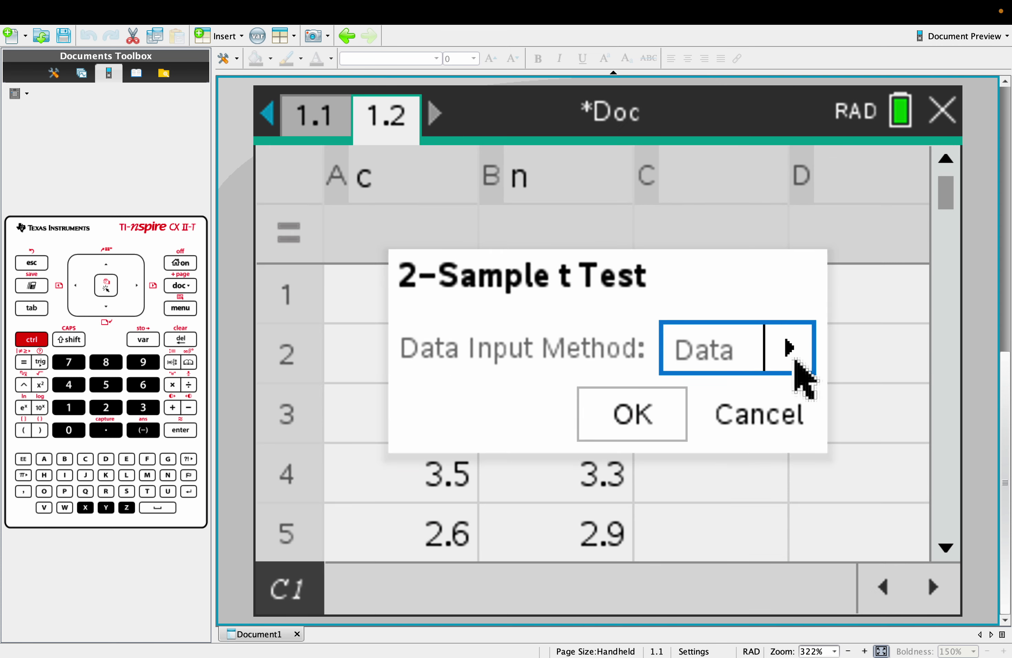
Step: Use Data input, keep Ha: µ1≠µ2, and set List 1 to c and List 2 to n
{"action": "left_click", "coordinate": [654, 411]}
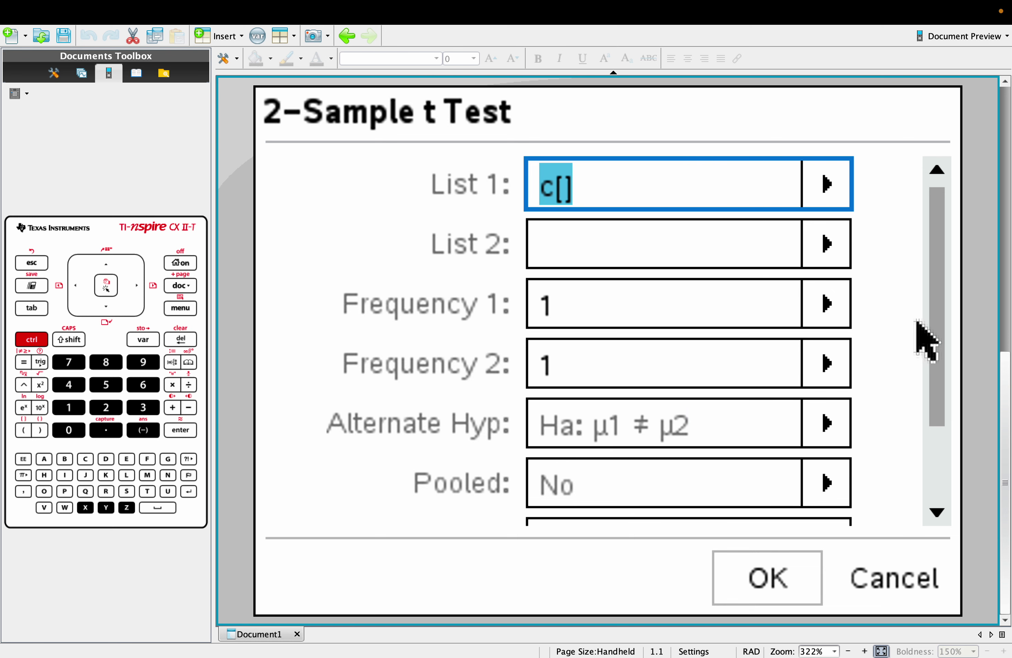
{"action": "mouse_move", "coordinate": [941, 338]}
{"action": "left_mouse_down"}
{"action": "mouse_move", "coordinate": [954, 368]}
{"action": "mouse_move", "coordinate": [955, 441]}
{"action": "left_mouse_up"}
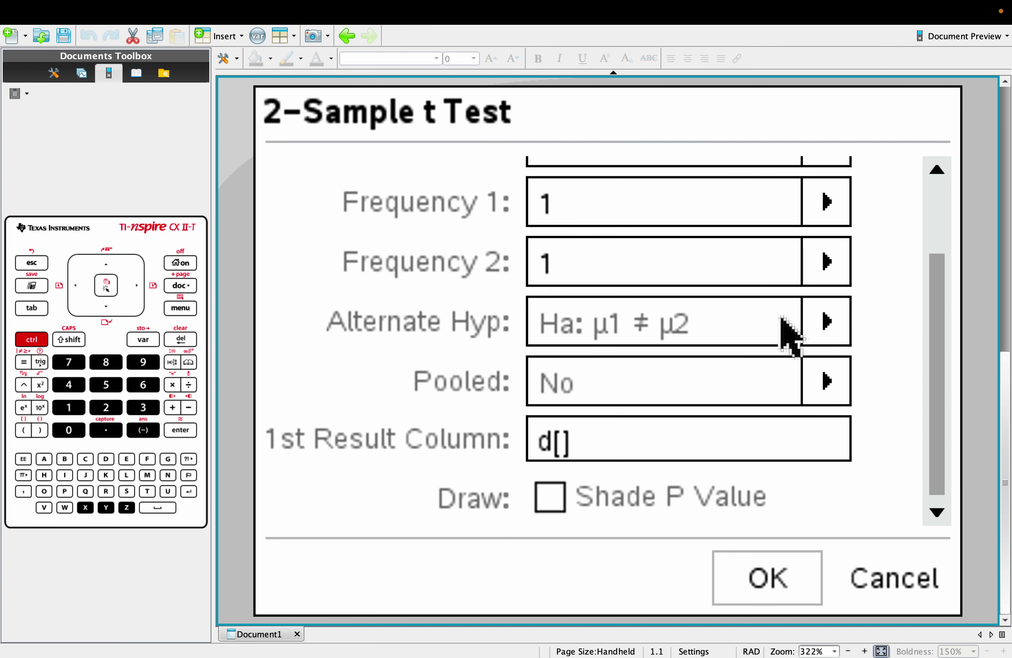
{"action": "left_click", "coordinate": [826, 323]}
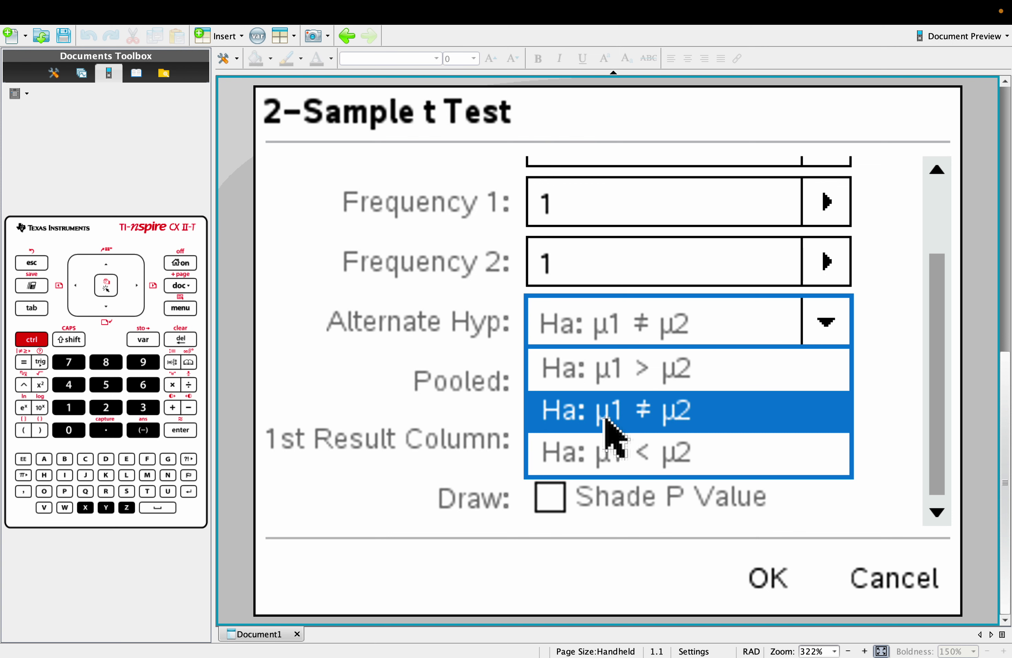
{"action": "left_click", "coordinate": [641, 419]}
{"action": "left_click_drag", "start_coordinate": [942, 412], "coordinate": [949, 219]}
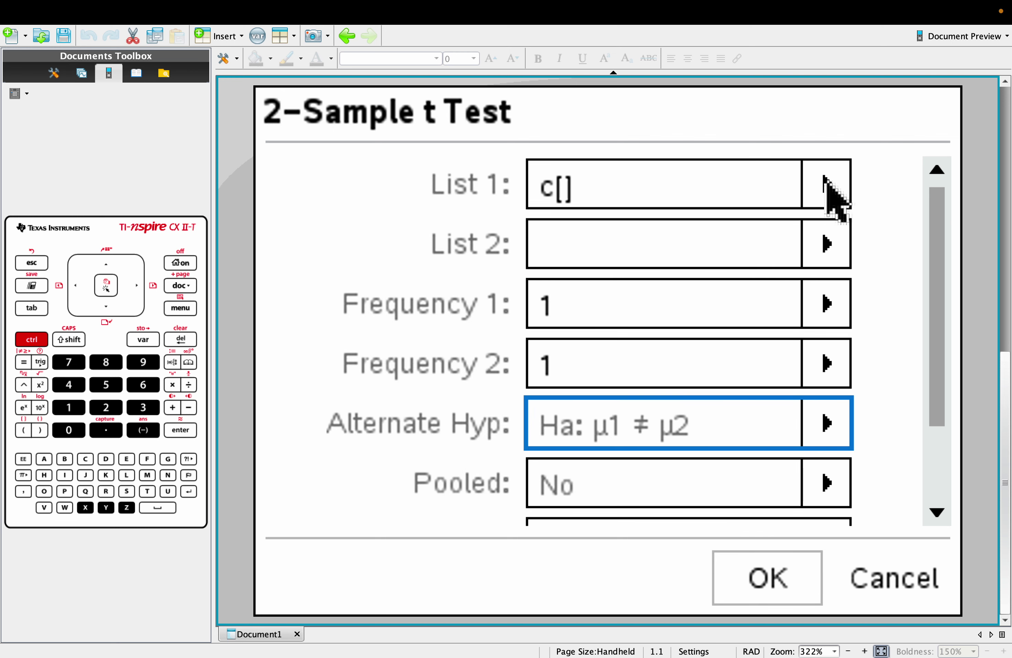
{"action": "left_click", "coordinate": [833, 197]}
{"action": "left_click", "coordinate": [586, 231]}
{"action": "left_click", "coordinate": [825, 244]}
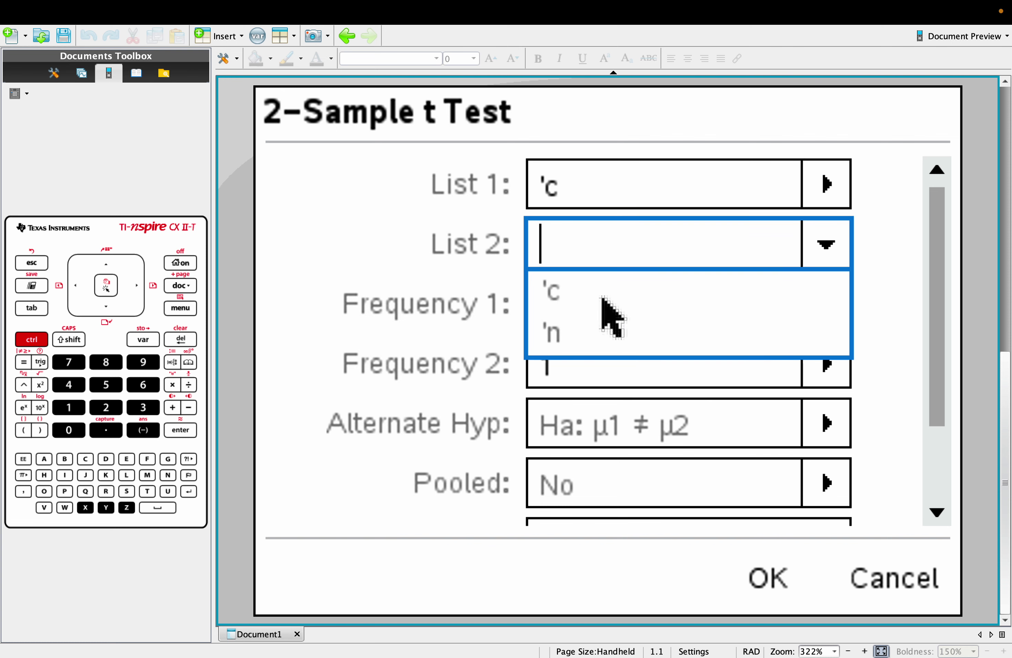
{"action": "left_click", "coordinate": [564, 331]}
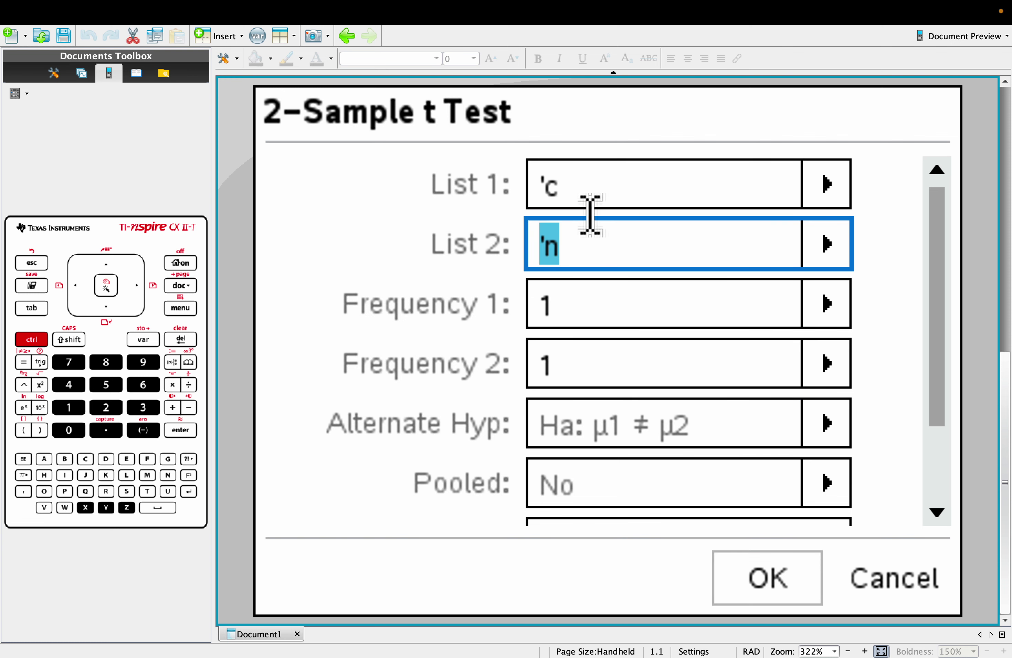
Step: Set Pooled to Yes, run the test, and select the PVal result 0.0434
{"action": "mouse_move", "coordinate": [945, 301]}
{"action": "left_mouse_down"}
{"action": "mouse_move", "coordinate": [951, 400]}
{"action": "mouse_move", "coordinate": [938, 459]}
{"action": "left_mouse_up"}
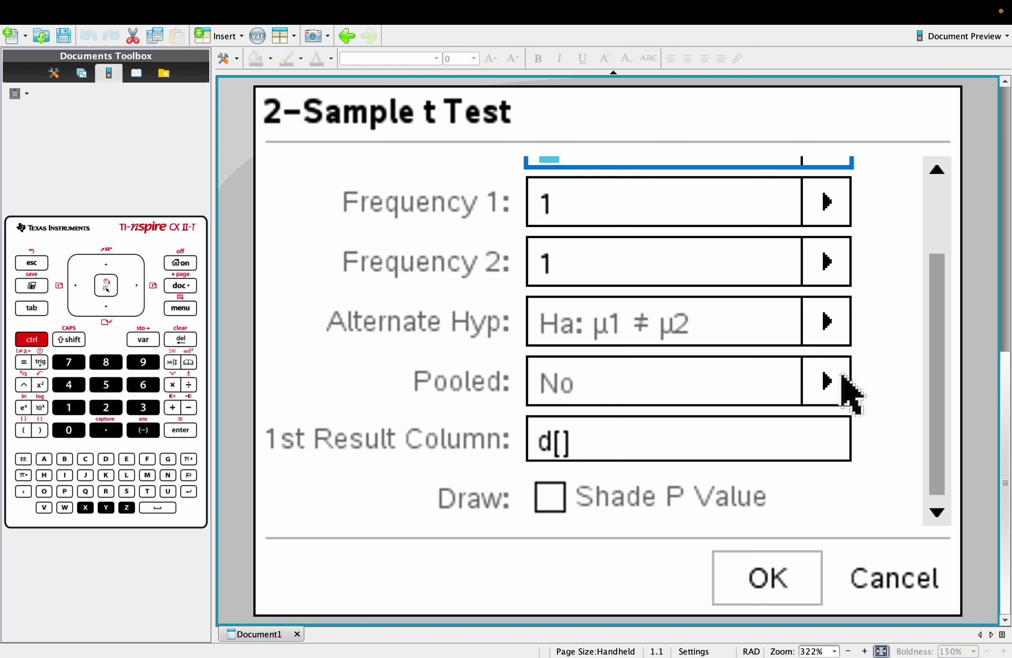
{"action": "left_click", "coordinate": [830, 380]}
{"action": "left_click", "coordinate": [563, 475]}
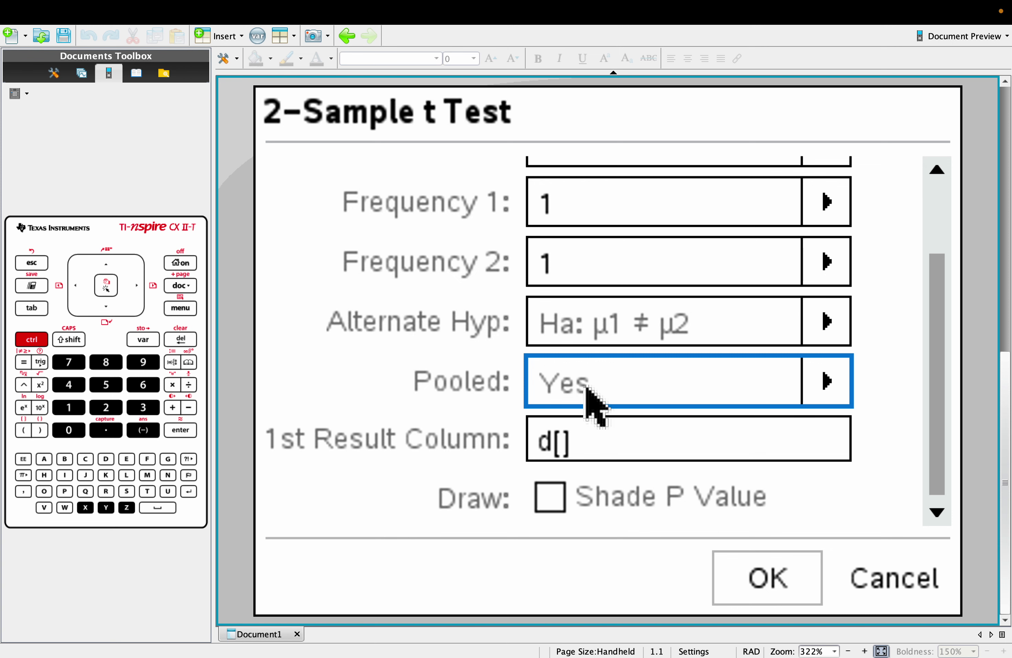
{"action": "left_click", "coordinate": [763, 590]}
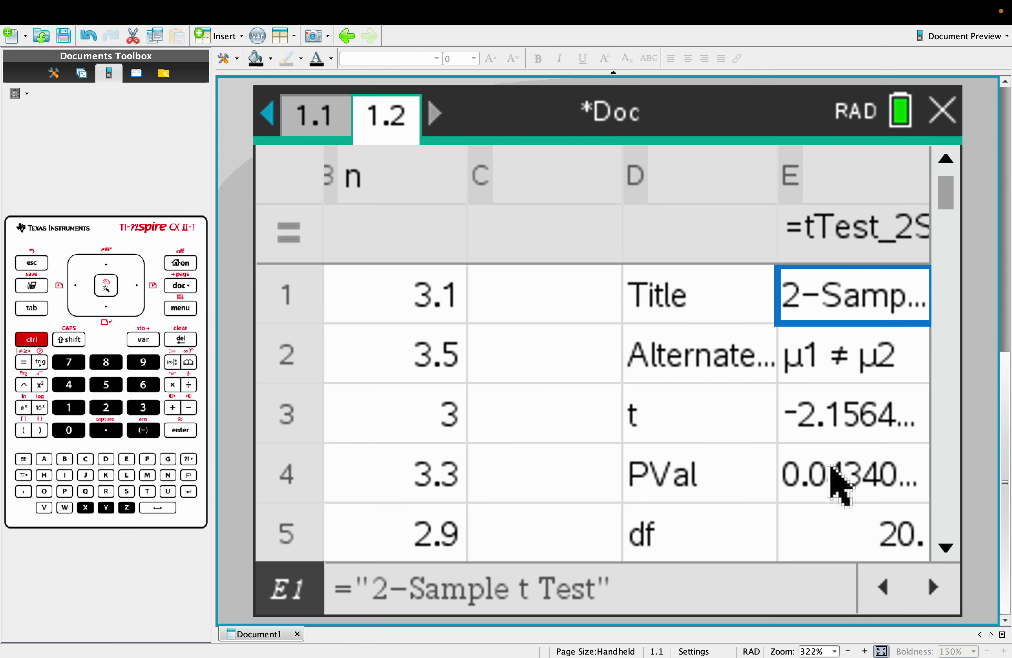
{"action": "left_click", "coordinate": [840, 485]}
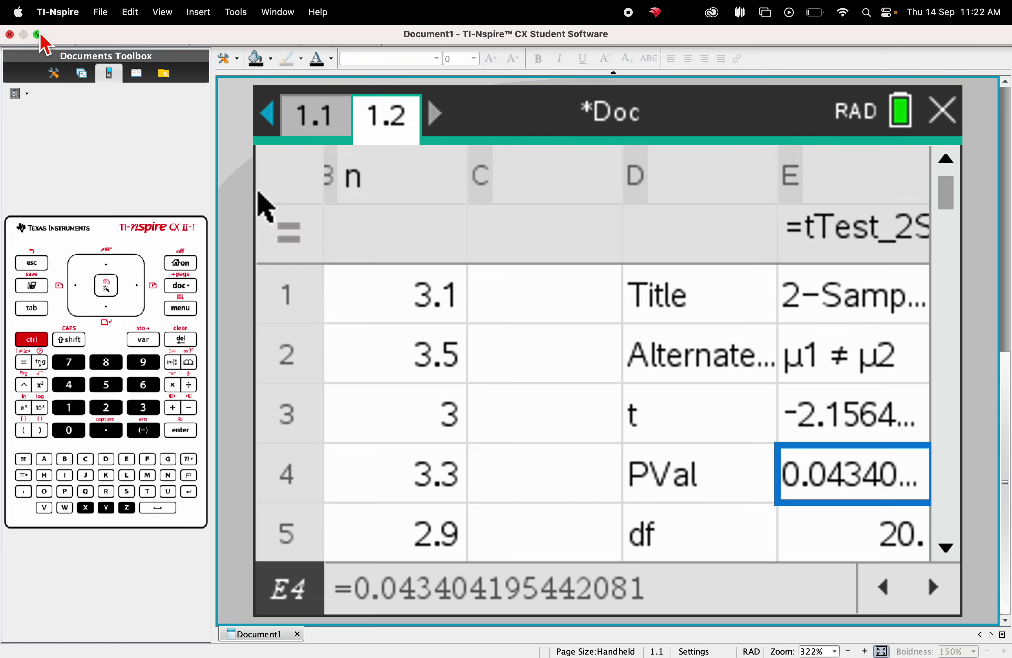
Step: Exit TI-Nspire full screen and move its window left beside the Notability notes
{"action": "left_click", "coordinate": [38, 34]}
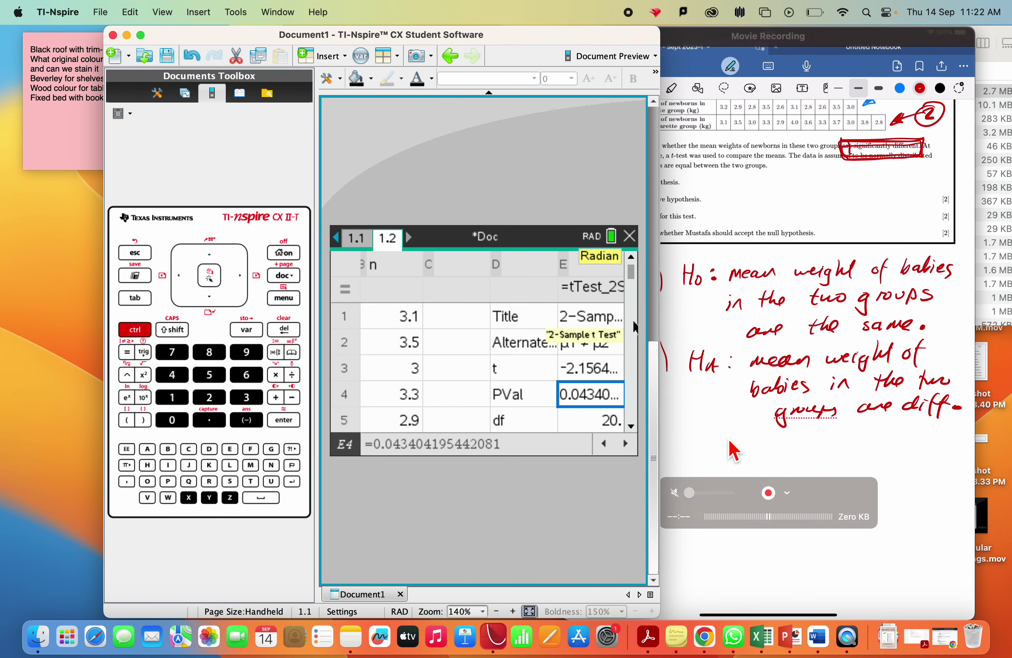
{"action": "left_click", "coordinate": [732, 449]}
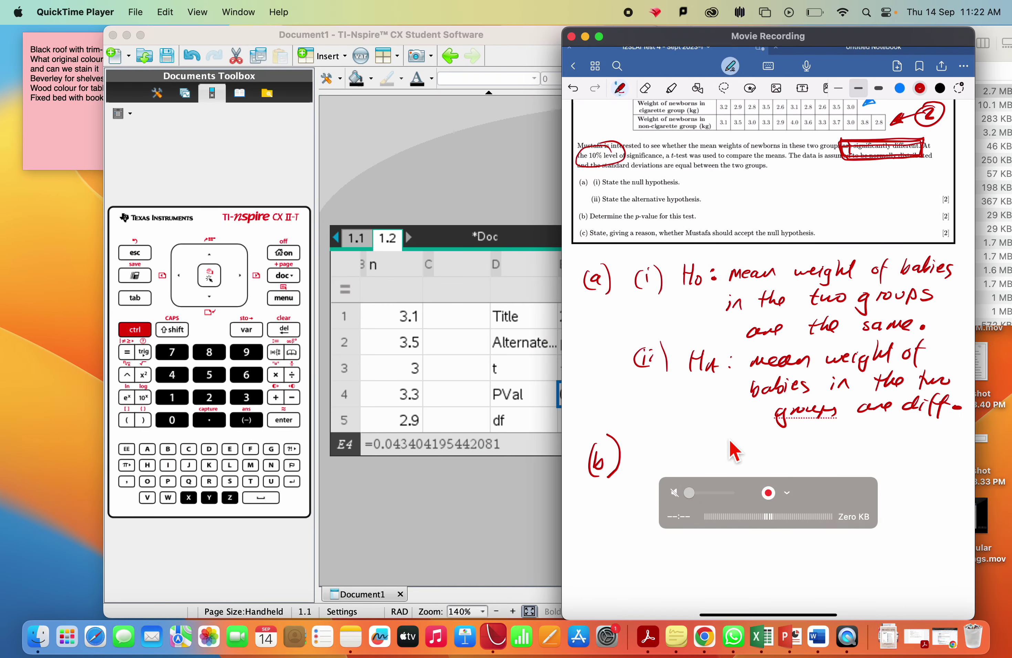
{"action": "left_click_drag", "start_coordinate": [265, 28], "coordinate": [166, 29]}
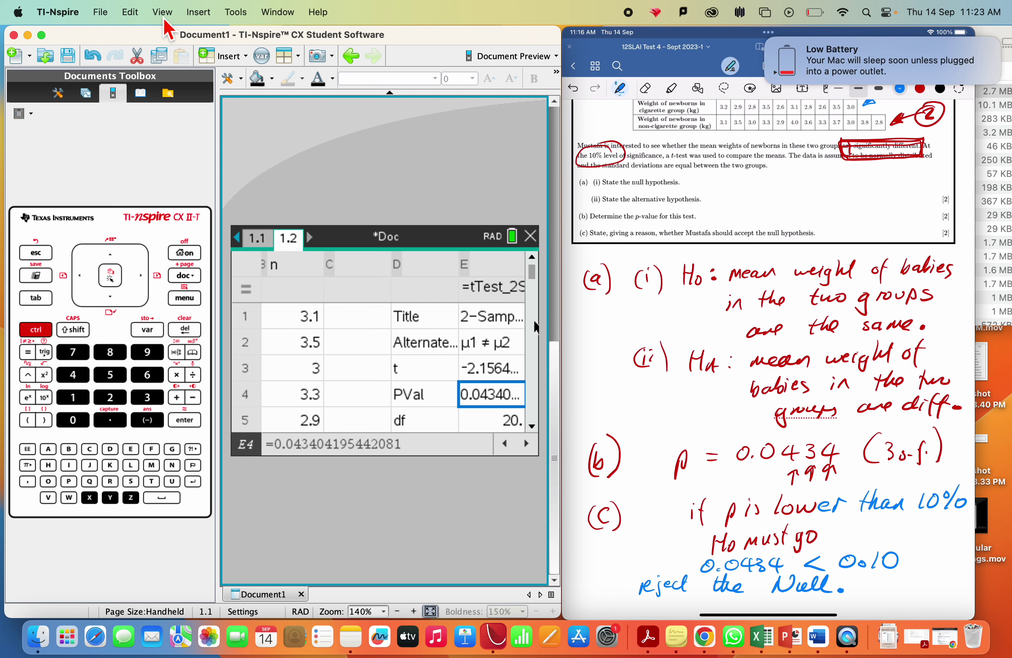
Step: Restore TI-Nspire full screen and step through results to read x̄1 = 3 and x̄2 ≈ 3.33333
{"action": "left_click", "coordinate": [42, 35]}
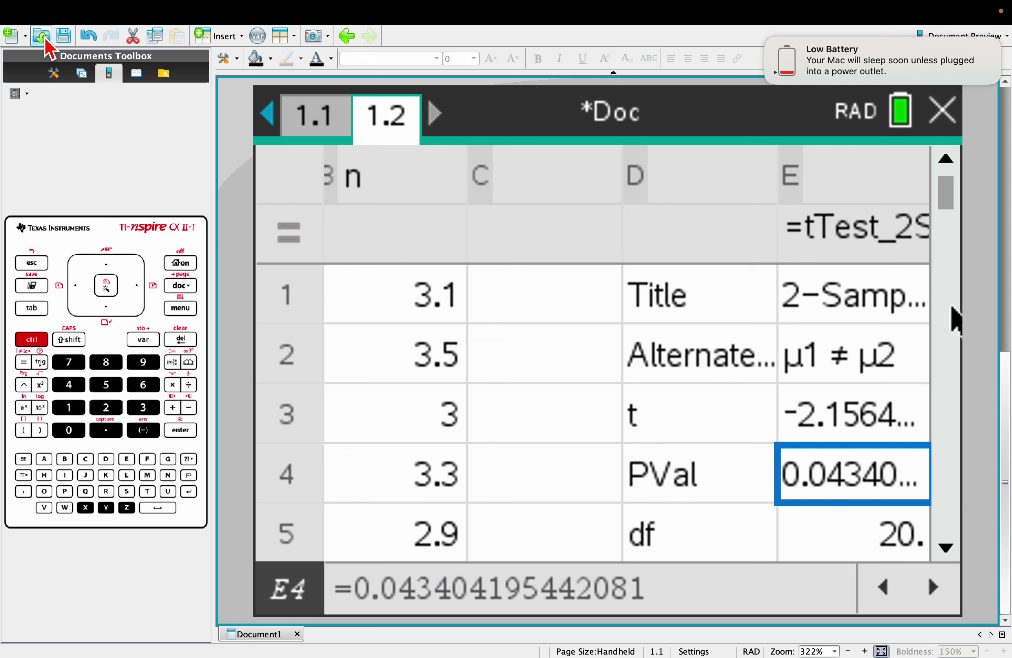
{"action": "key", "text": "Down"}
{"action": "key", "text": "Down"}
{"action": "key", "text": "Down"}
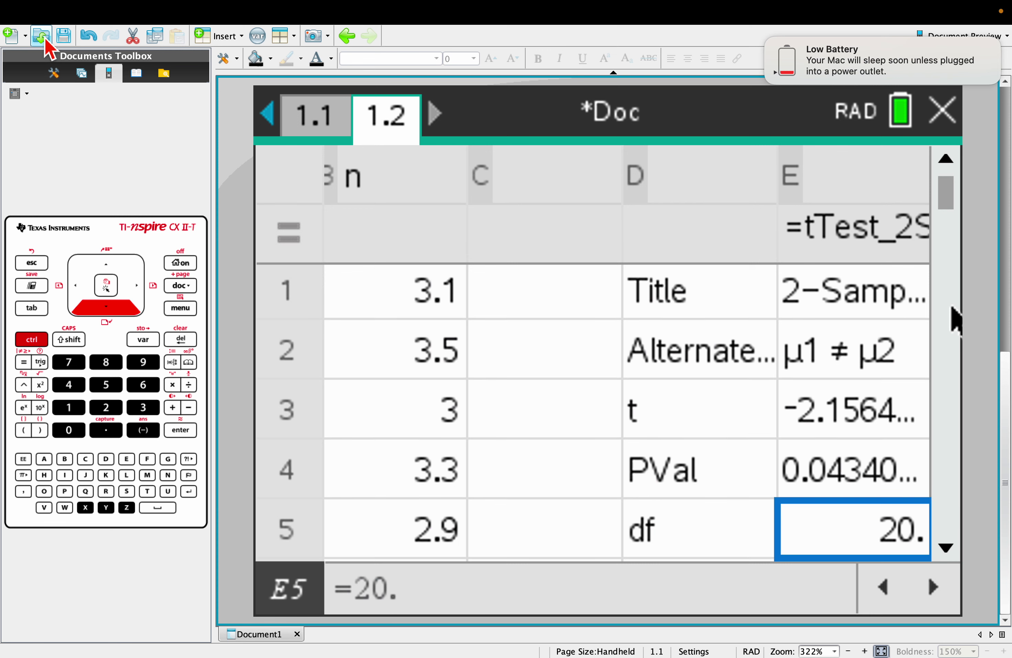
{"action": "key", "text": "Up"}
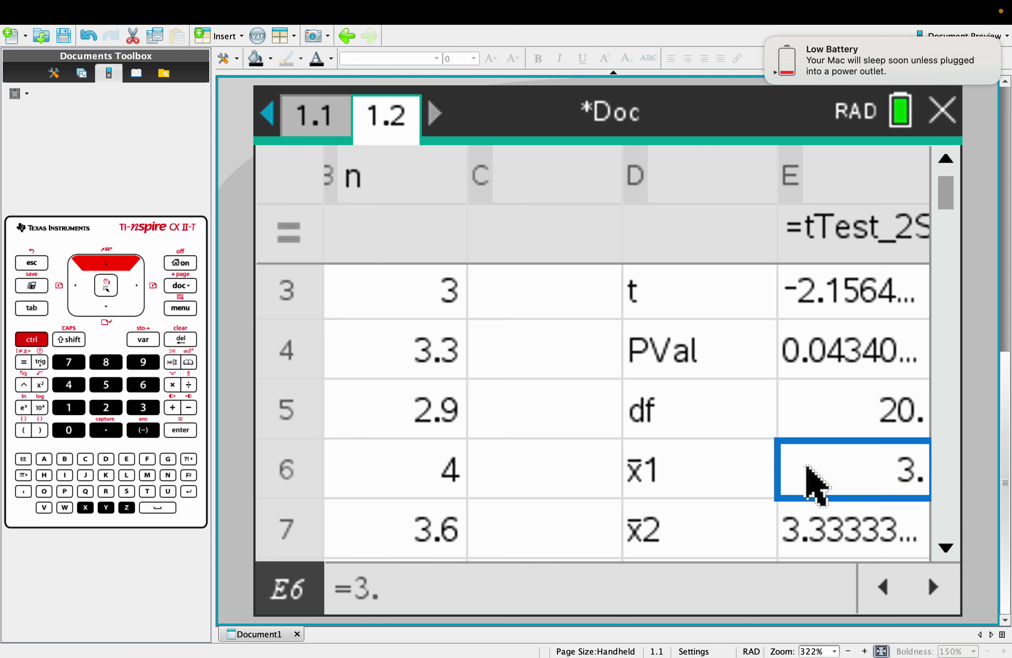
{"action": "key", "text": "Down"}
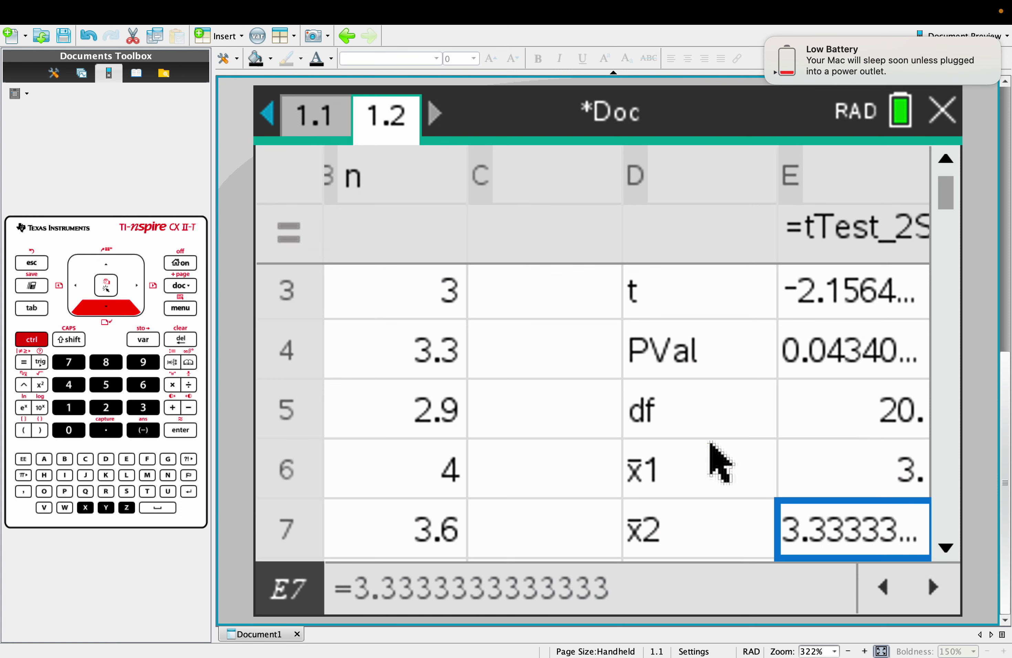
{"action": "left_click", "coordinate": [831, 475]}
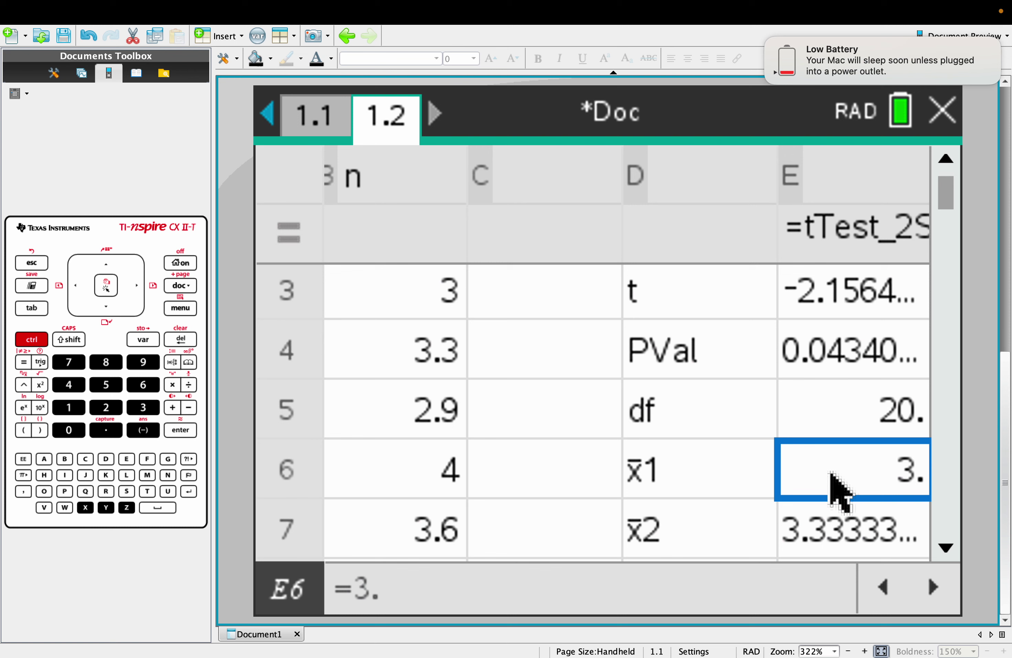
{"action": "key", "text": "Down"}
{"action": "key", "text": "Up"}
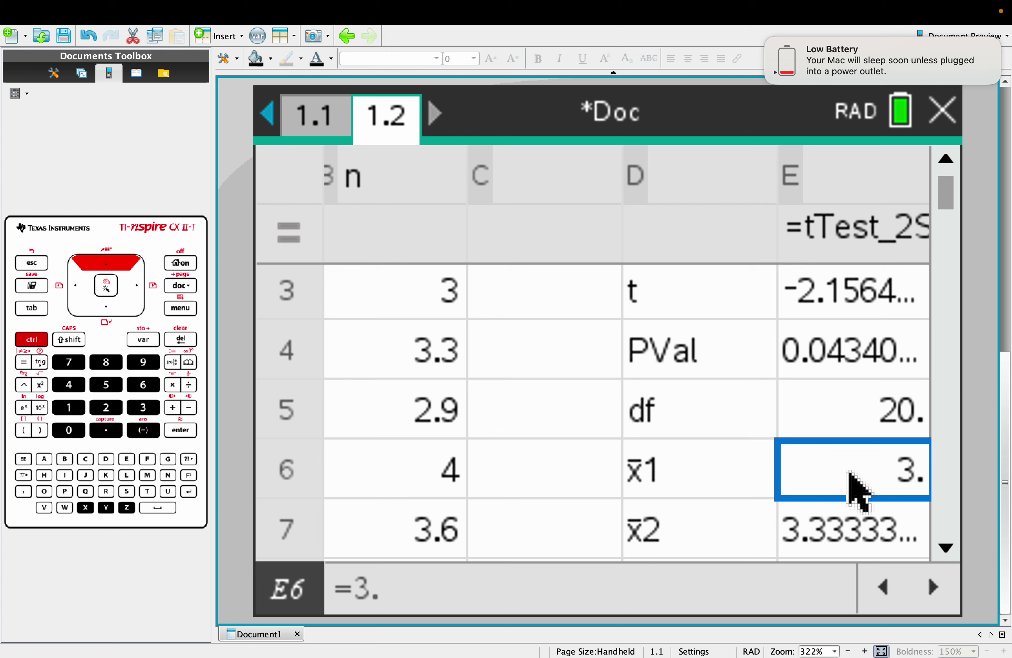
{"action": "mouse_move", "coordinate": [639, 17]}
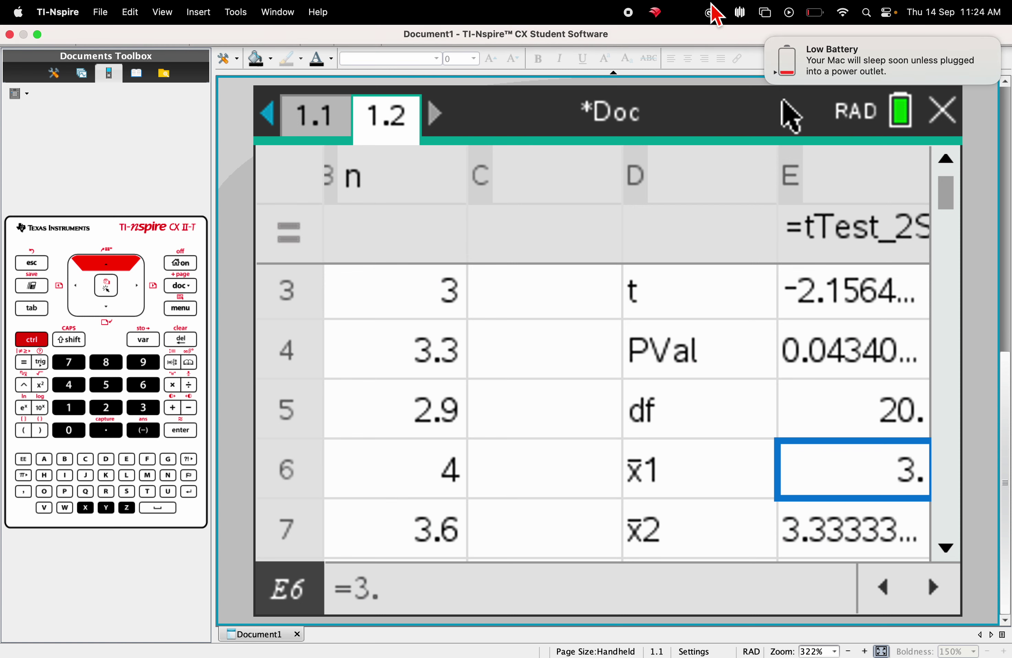